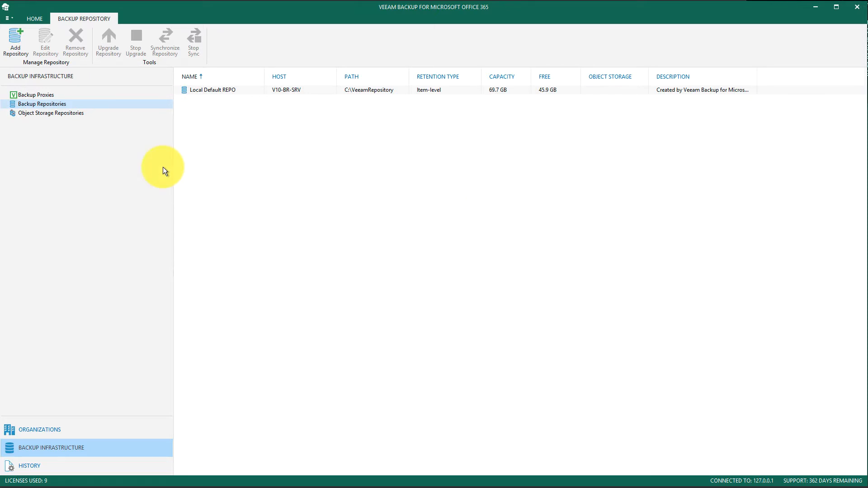
pyautogui.rightClick(213, 139)
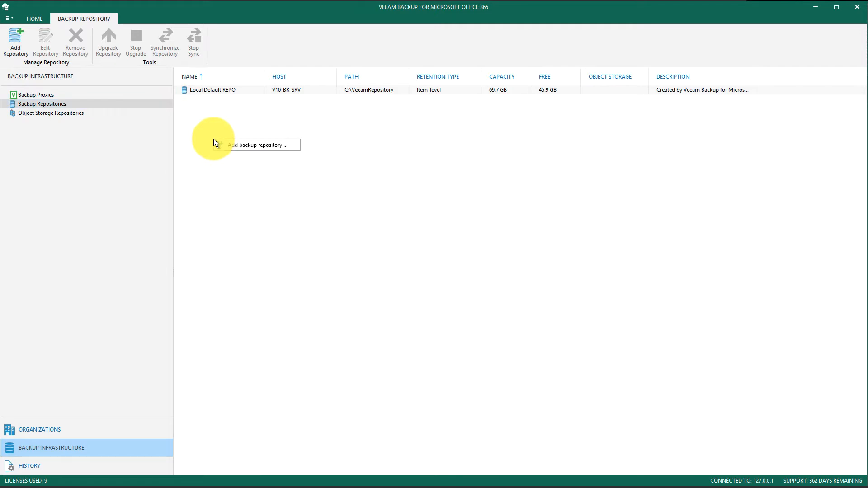
pyautogui.click(239, 186)
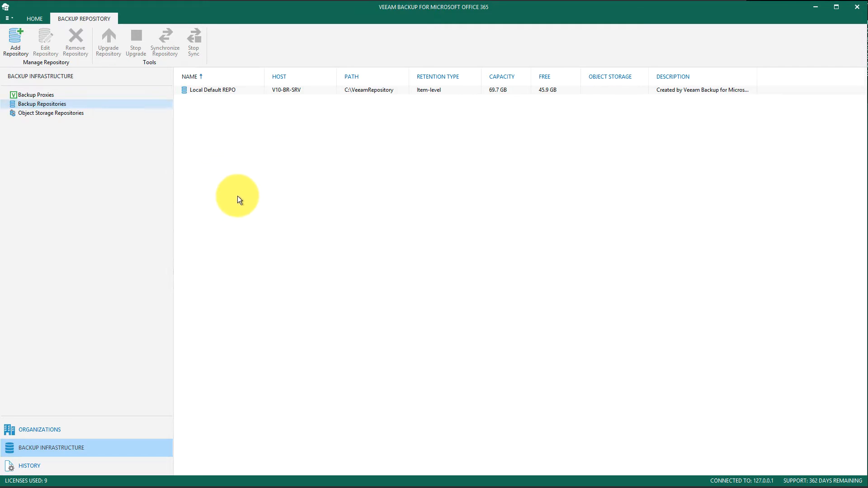
pyautogui.click(12, 39)
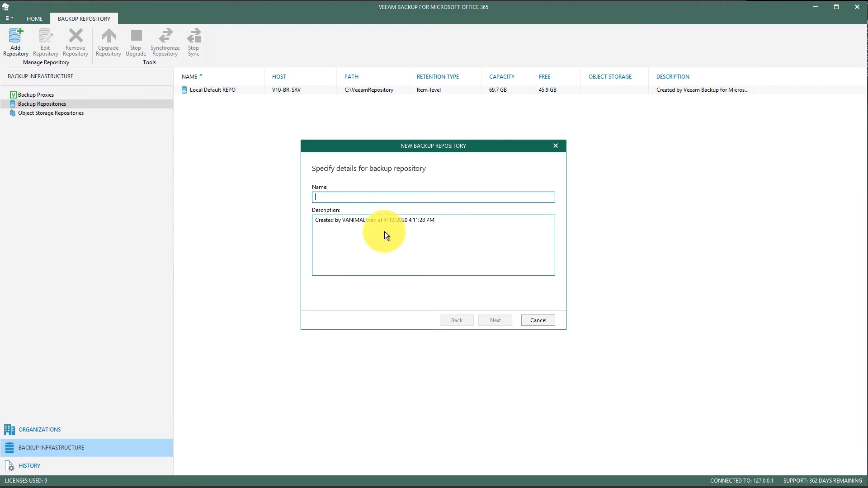
pyautogui.write('Test')
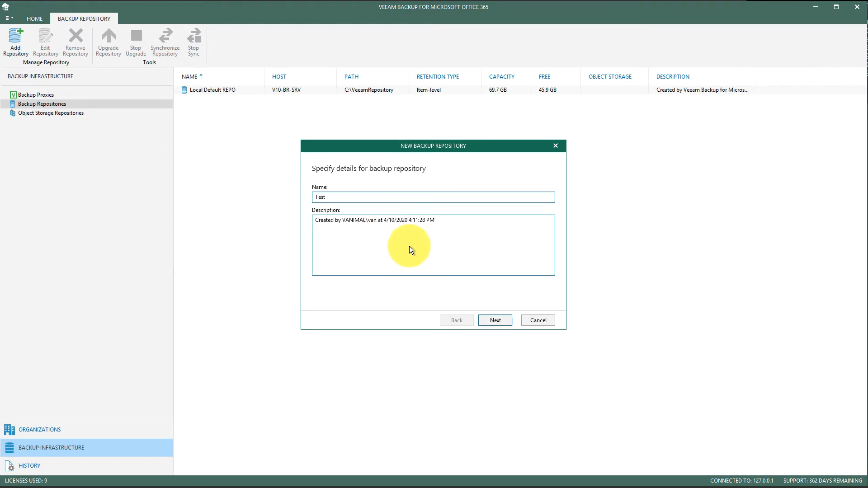
pyautogui.click(495, 320)
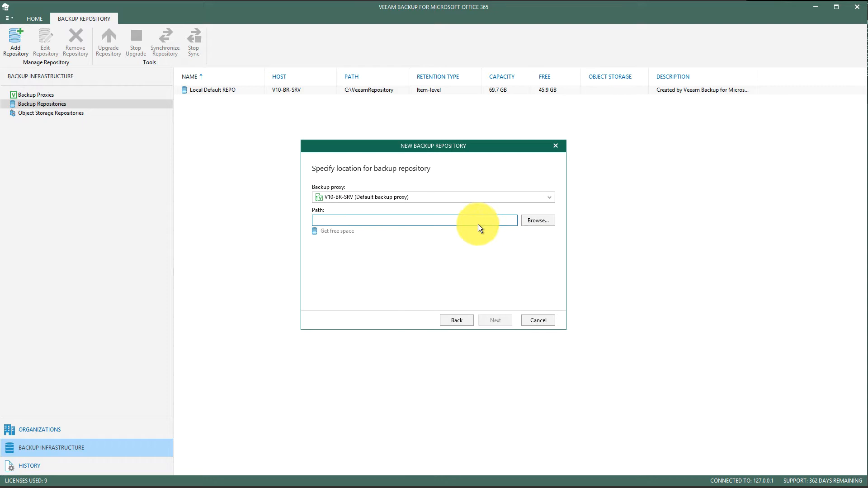
pyautogui.click(528, 221)
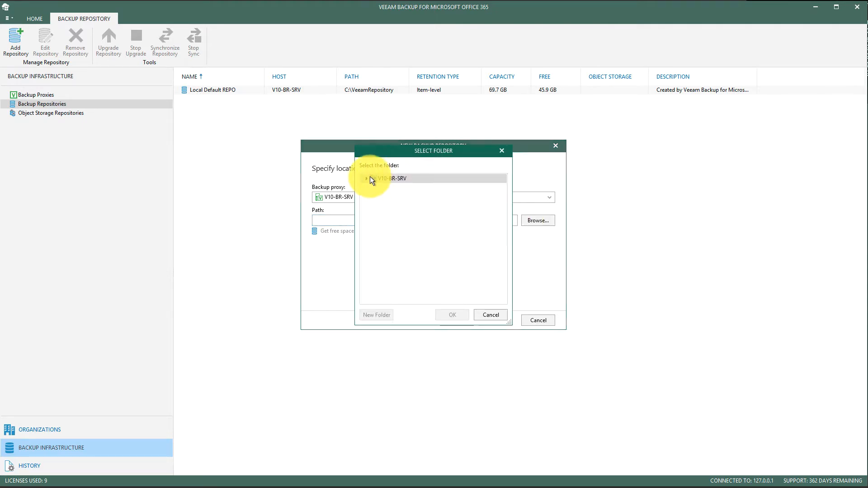
pyautogui.doubleClick(380, 181)
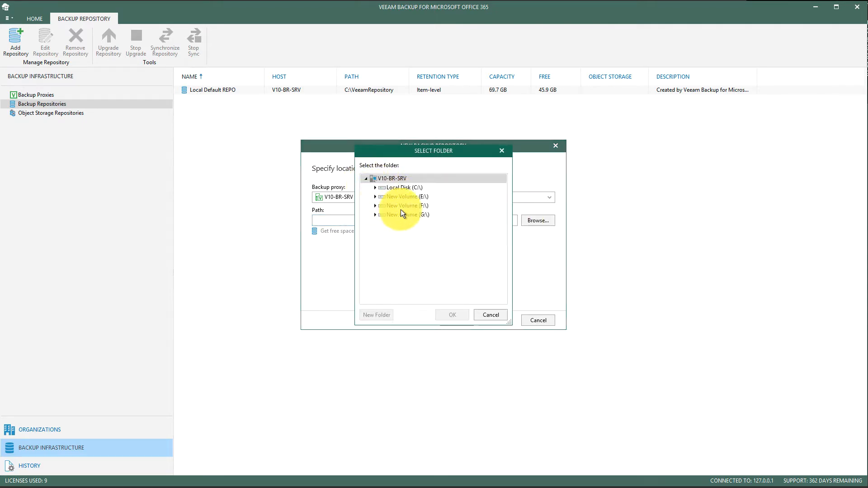
pyautogui.click(494, 319)
pyautogui.click(534, 324)
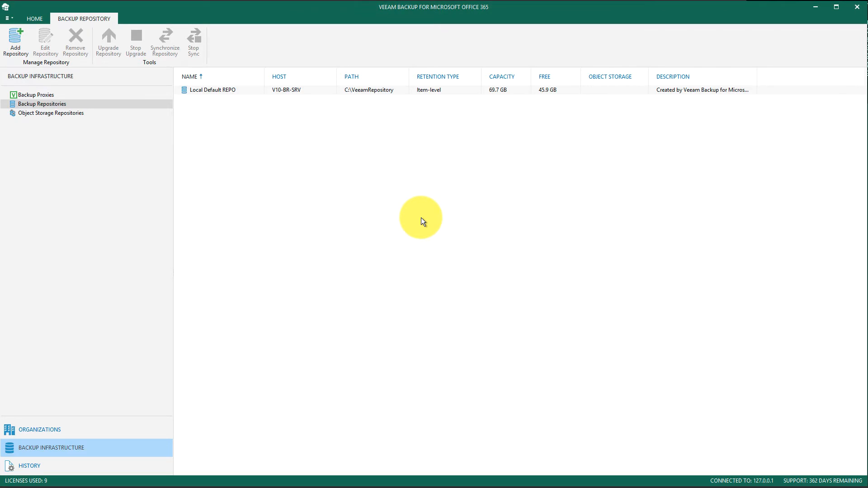
pyautogui.click(52, 113)
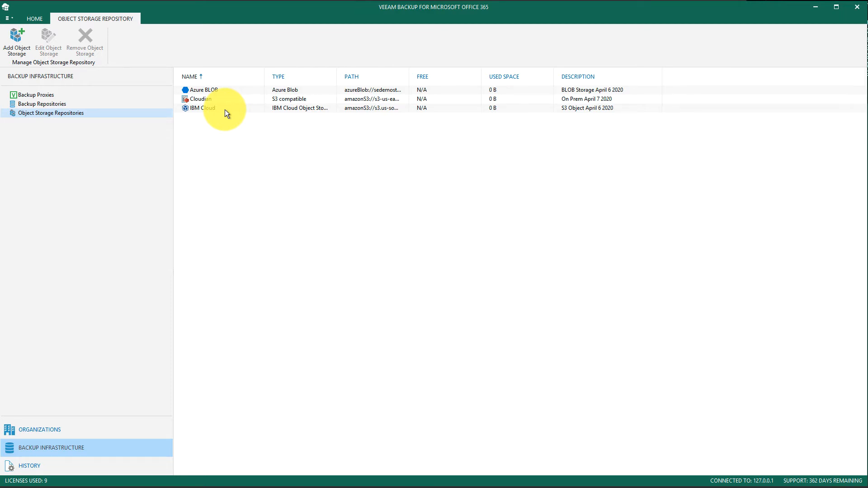
# Start adding a new backup repository from the repositories list.
pyautogui.click(60, 103)
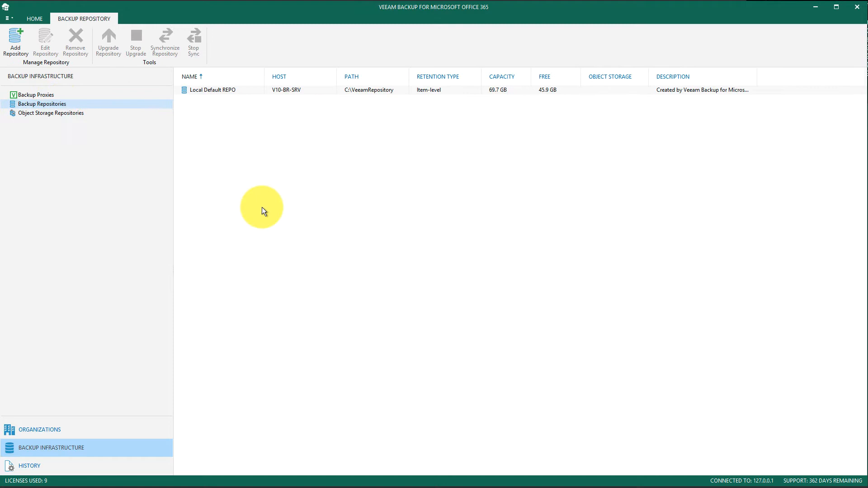
pyautogui.rightClick(262, 207)
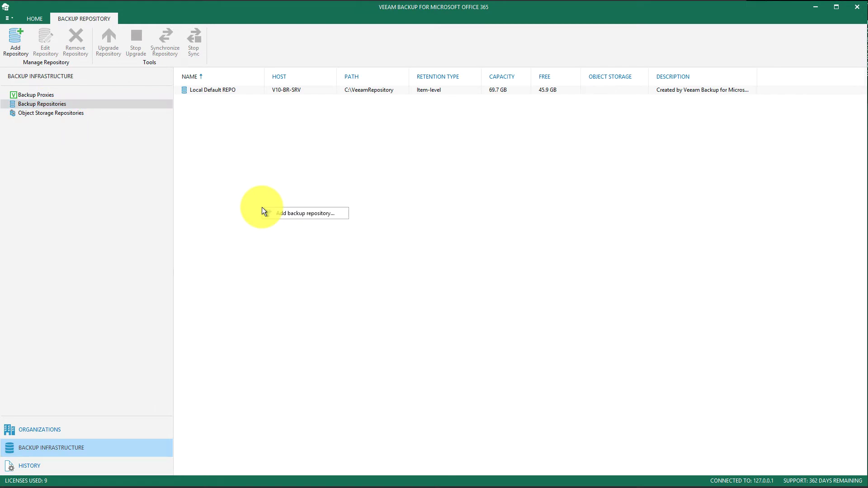
pyautogui.click(311, 216)
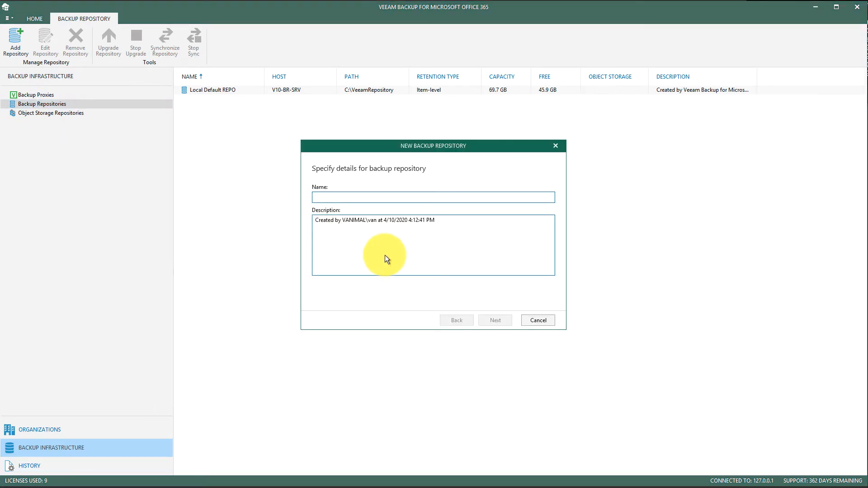
pyautogui.write('Offlo')
pyautogui.write('ad ')
pyautogui.write('to S')
pyautogui.write('3 ')
pyautogui.write('Cloudi')
pyautogui.write('an')
# Name it 'Offload to S3 Cloudian' with description 'April 10 2020' and proceed to location.
pyautogui.click(437, 219)
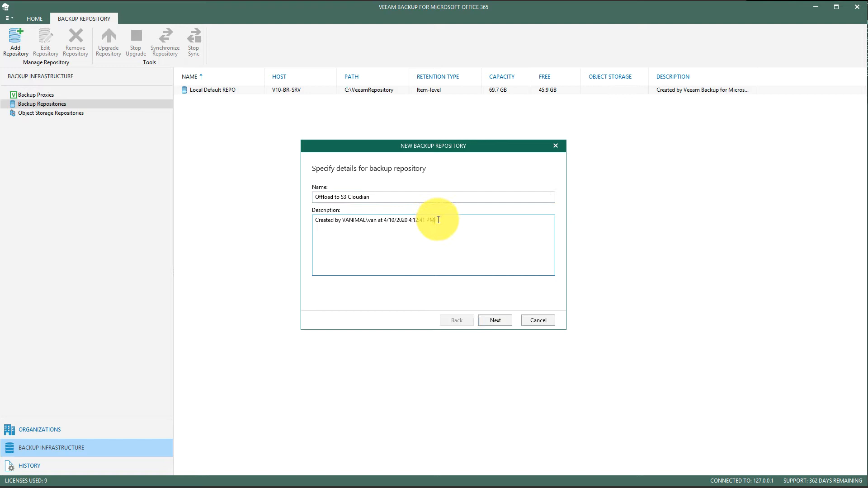
pyautogui.moveTo(438, 219); pyautogui.dragTo(326, 229)
pyautogui.write('A')
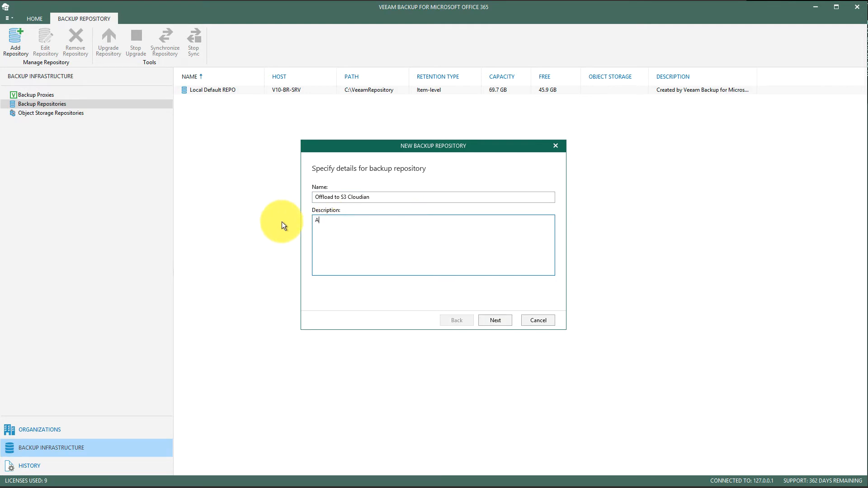
pyautogui.write('pr')
pyautogui.write('il 10 2')
pyautogui.write('020')
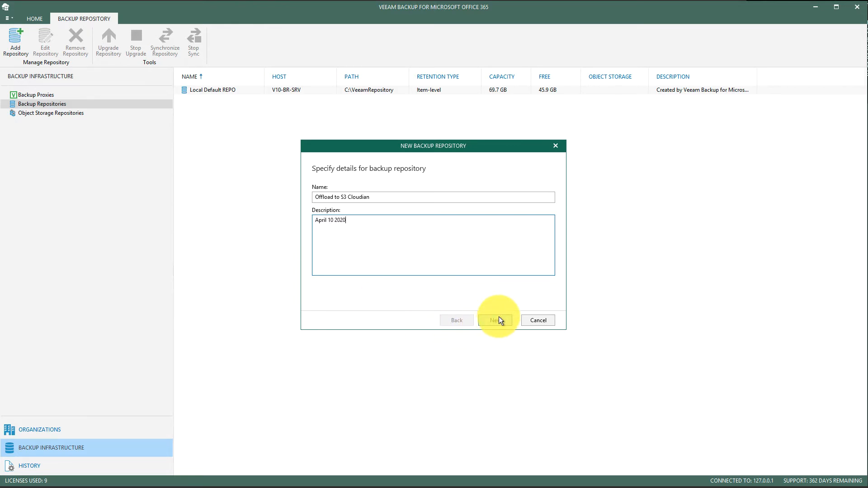
pyautogui.click(498, 320)
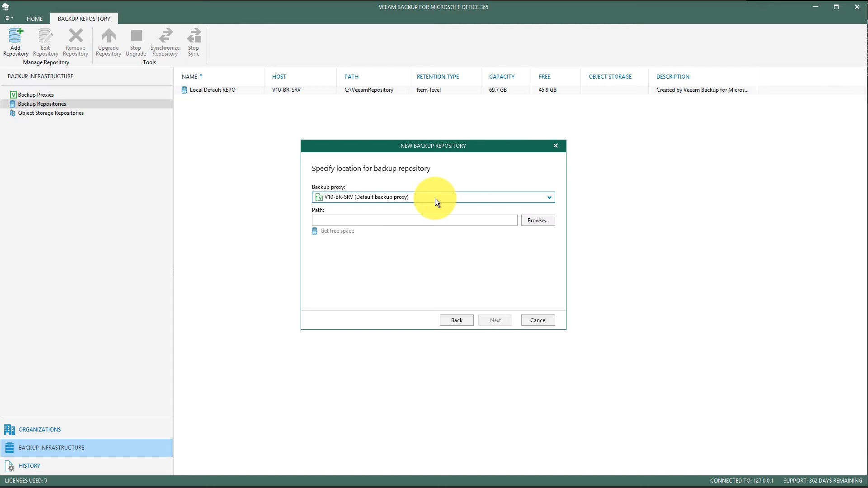
# Set the repository path to New Volume (E:\) on V10-BR-SRV and continue to object storage.
pyautogui.click(541, 220)
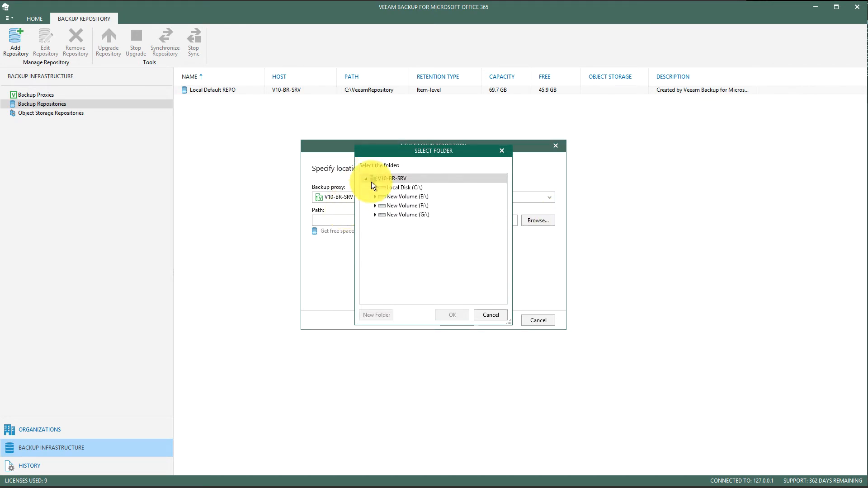
pyautogui.click(401, 196)
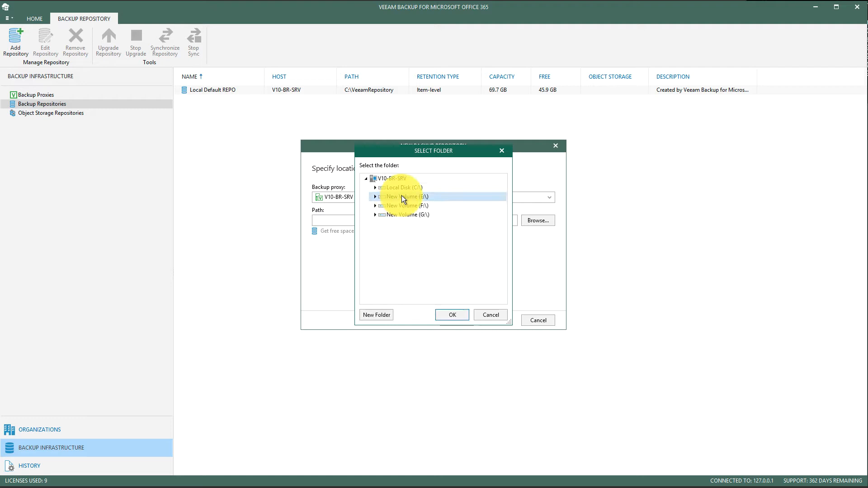
pyautogui.click(453, 315)
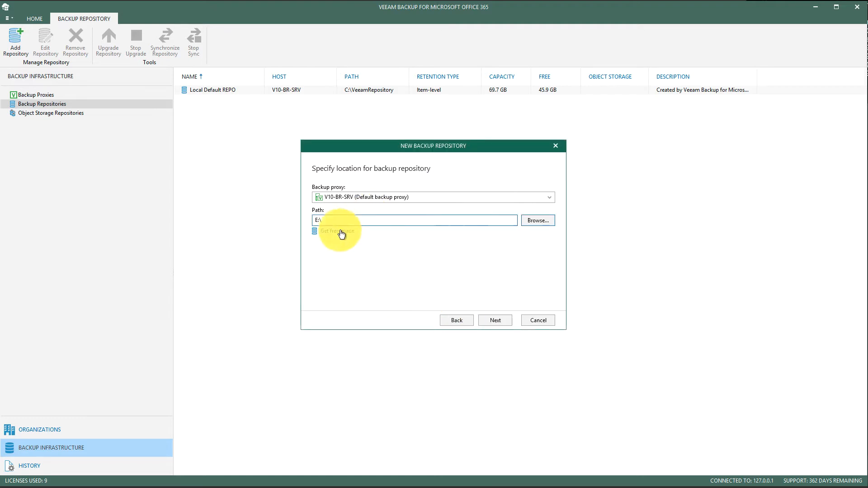
pyautogui.click(492, 321)
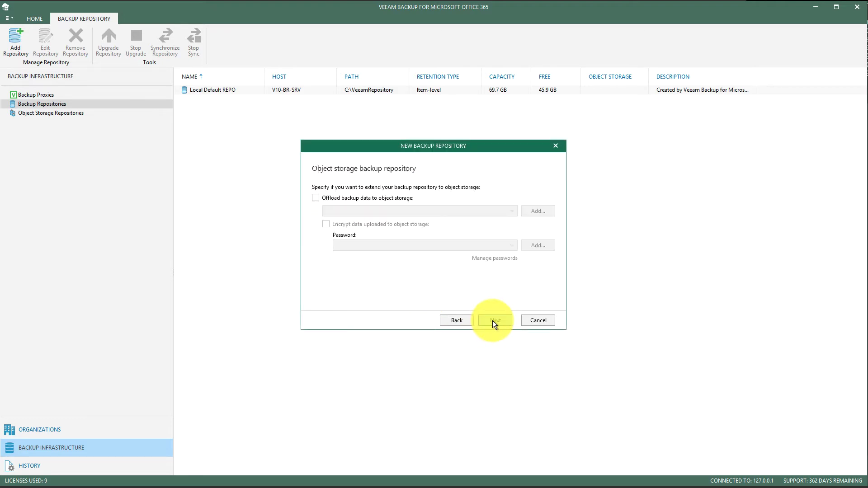
# Enable offloading backup data to the Cloudian object storage repository.
pyautogui.click(316, 197)
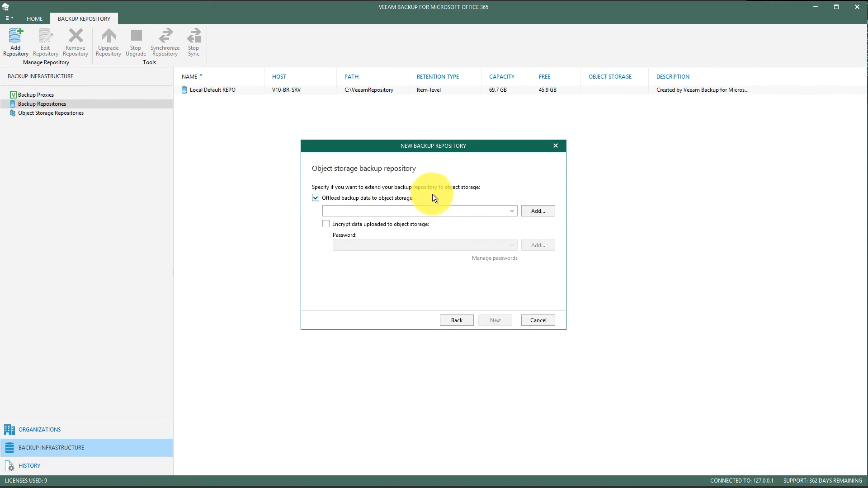
pyautogui.click(511, 211)
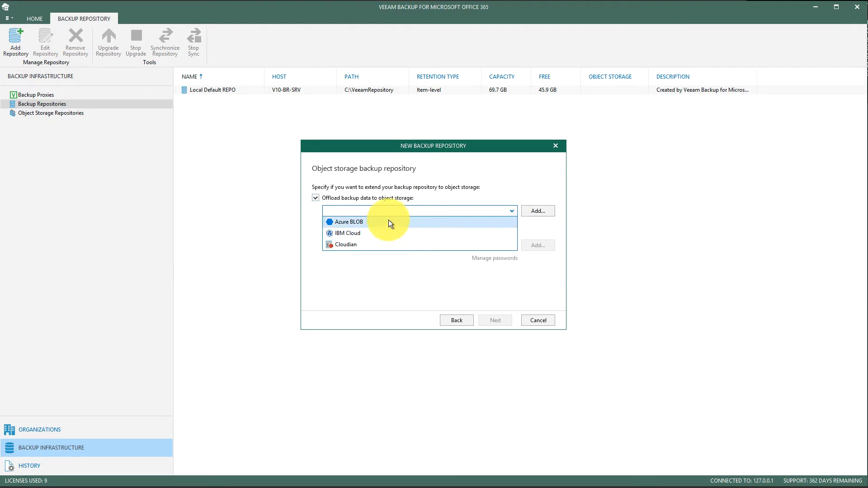
pyautogui.click(361, 246)
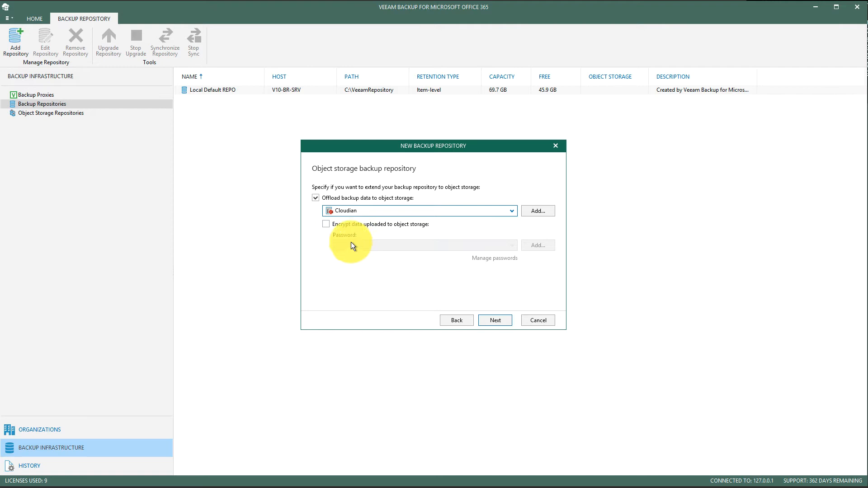
# Review the object storage choice and move on to the retention policy step.
pyautogui.click(495, 321)
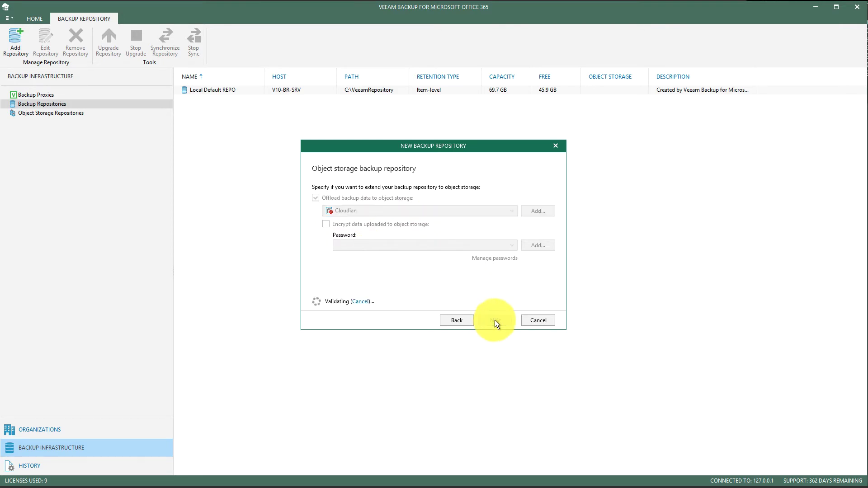
pyautogui.click(461, 321)
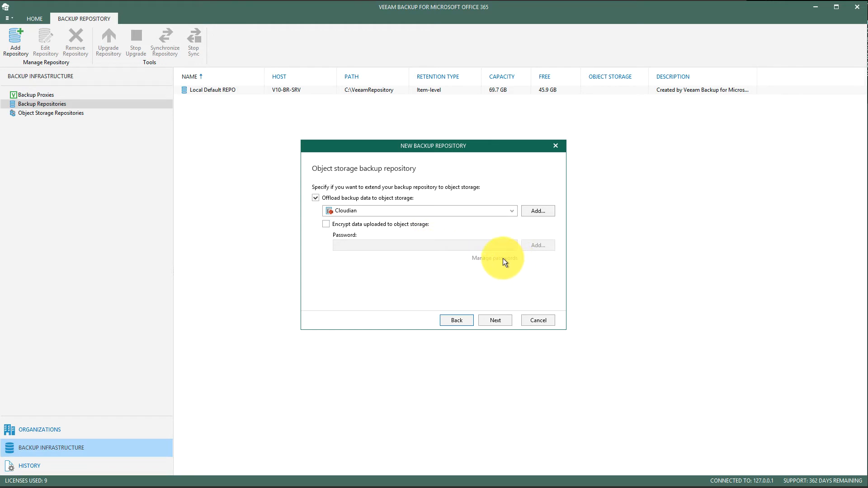
pyautogui.click(494, 316)
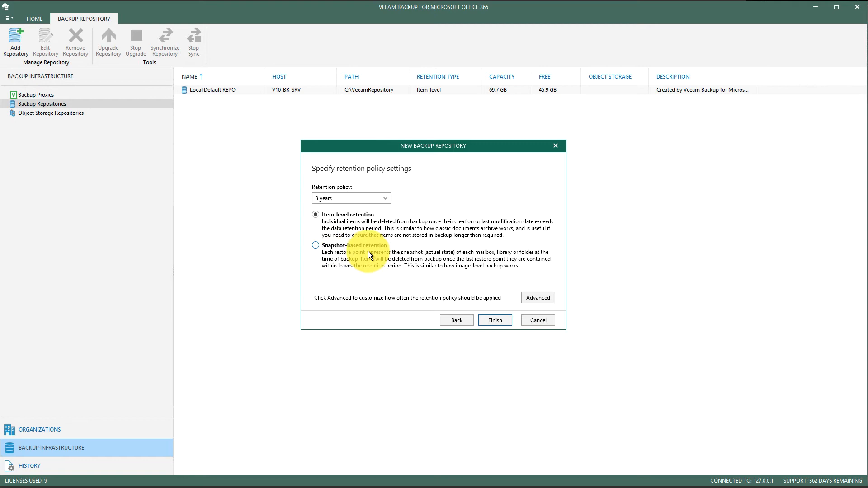
# Set retention to a specified number of days, 25, leaving advanced settings unchanged.
pyautogui.click(385, 198)
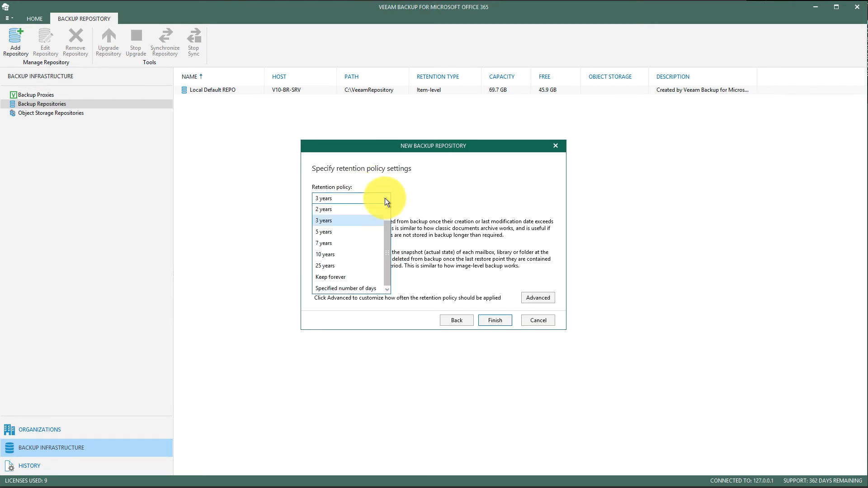
pyautogui.moveTo(386, 233)
pyautogui.mouseDown()
pyautogui.moveTo(386, 214)
pyautogui.moveTo(387, 238)
pyautogui.mouseUp()
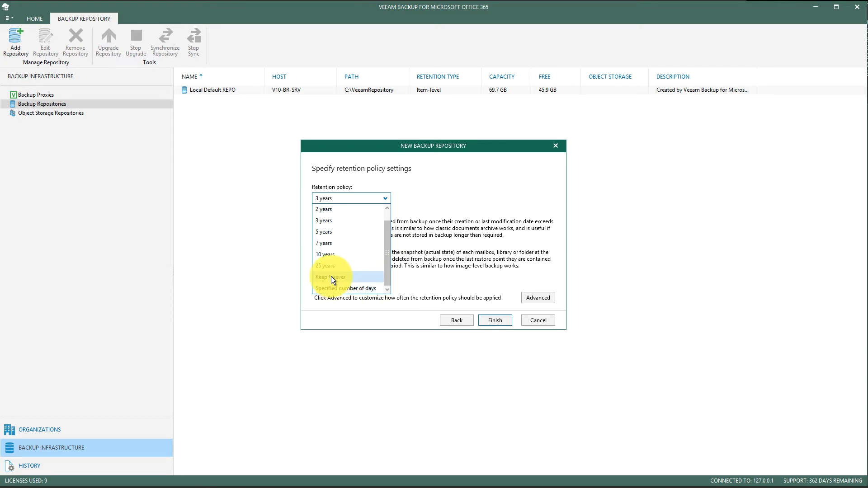
pyautogui.click(366, 289)
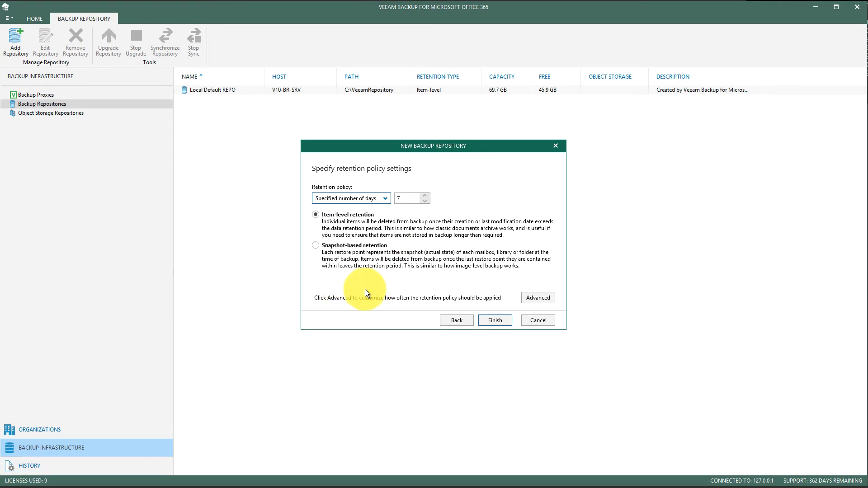
pyautogui.click(407, 198)
pyautogui.write('25')
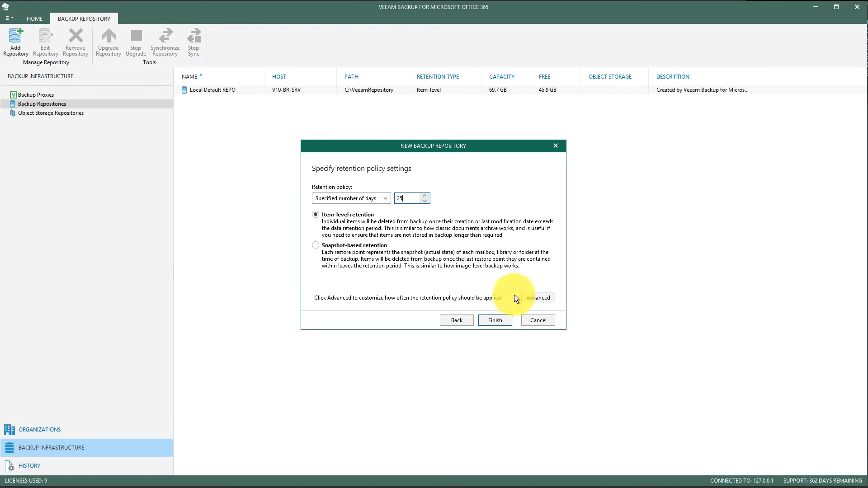
pyautogui.click(531, 296)
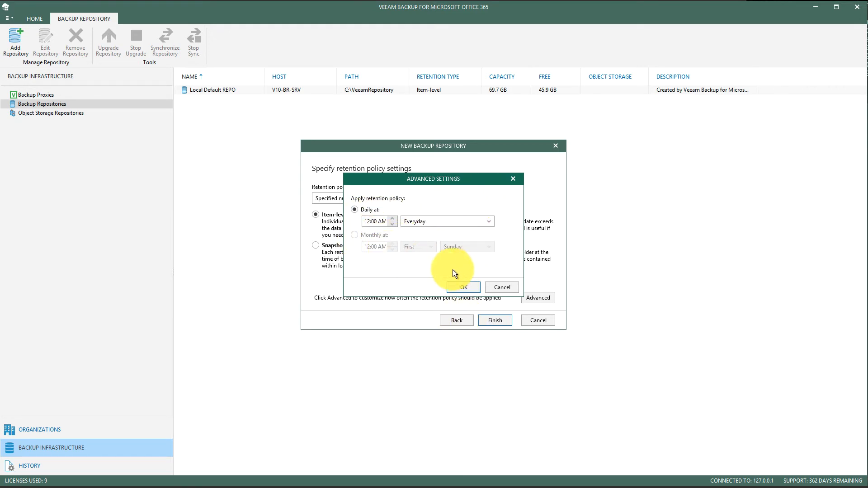
pyautogui.click(499, 290)
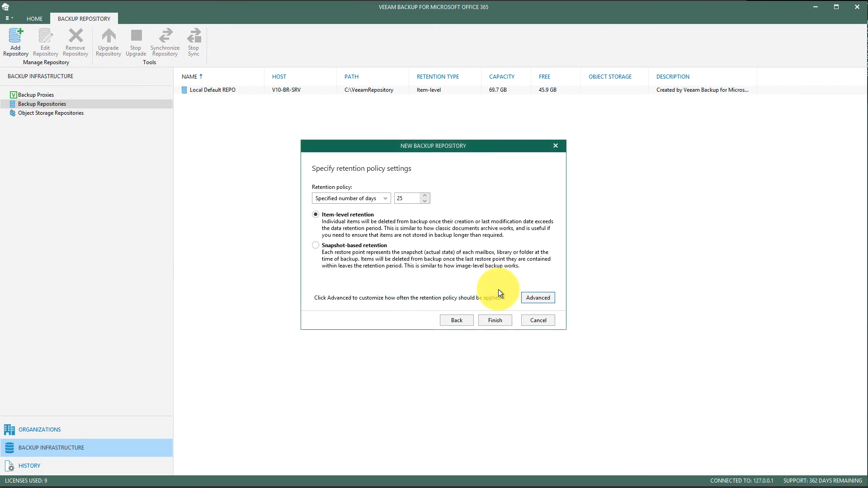
# Finish creating the Offload to S3 Cloudian repository.
pyautogui.click(495, 320)
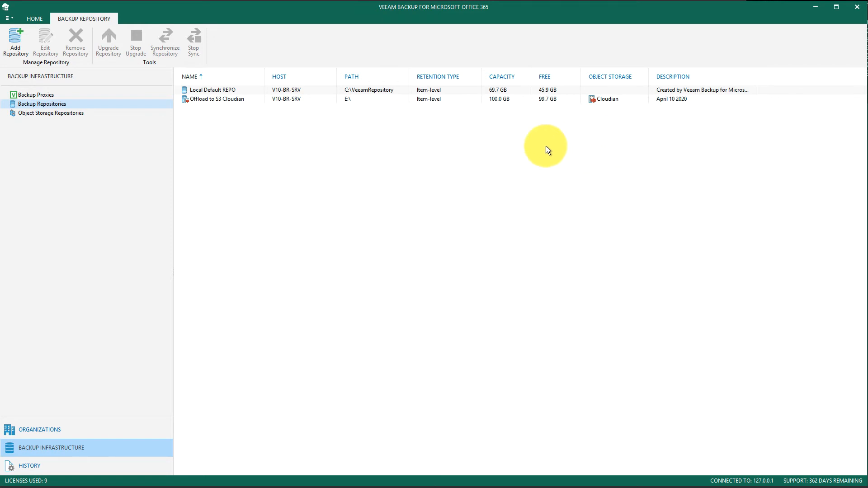
# Begin repository 'Offload to Azure Blob' with description 'April 10 2020' and proceed to location.
pyautogui.rightClick(255, 217)
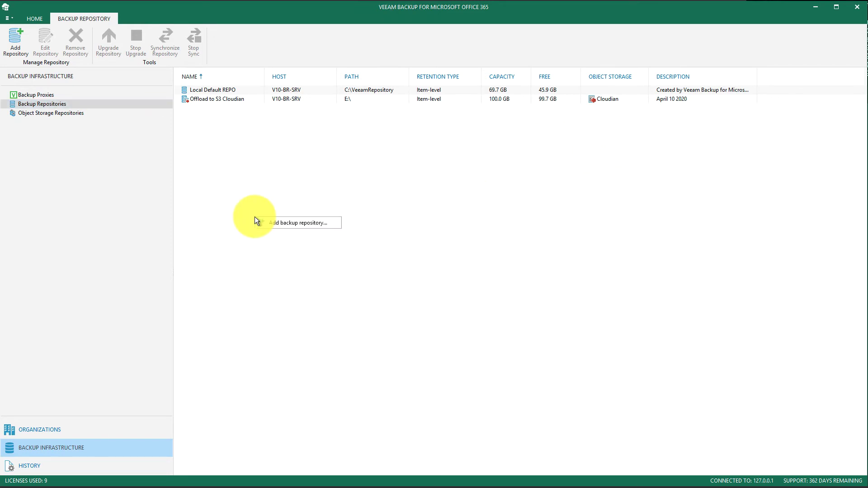
pyautogui.click(295, 224)
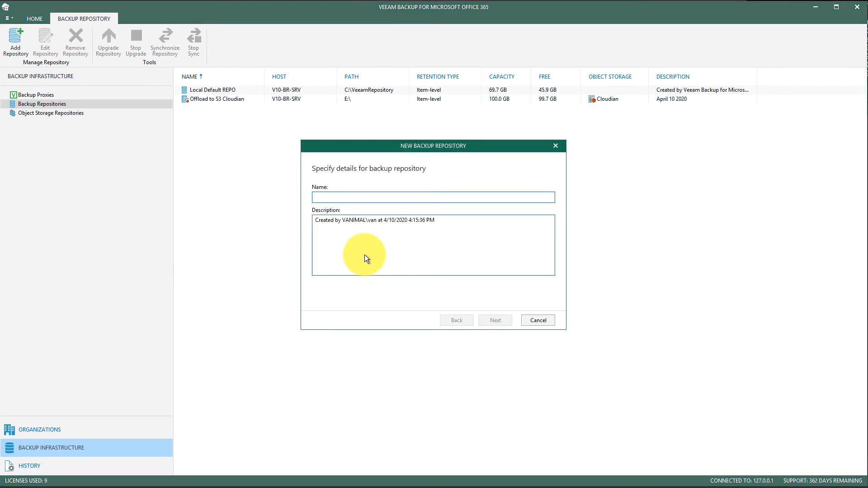
pyautogui.write('Offloa')
pyautogui.write('s')
pyautogui.write('d to ')
pyautogui.write('A')
pyautogui.write('zure Bl')
pyautogui.write('ob')
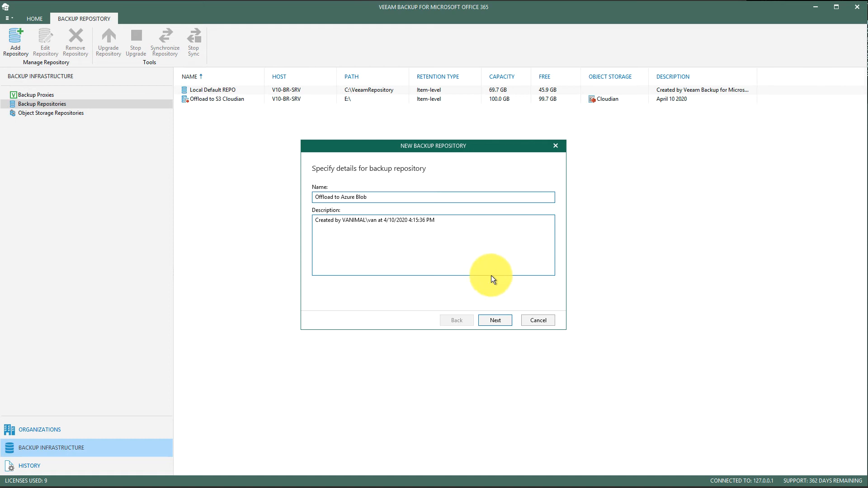
pyautogui.moveTo(445, 222); pyautogui.dragTo(280, 231)
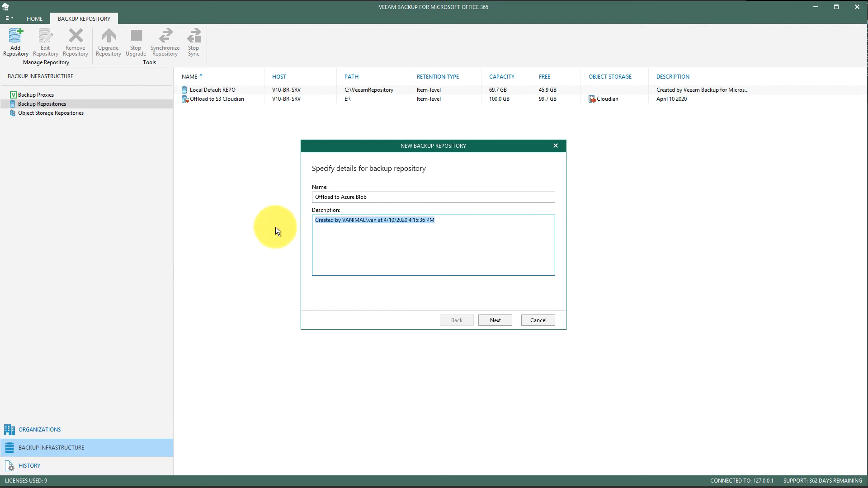
pyautogui.write('April ')
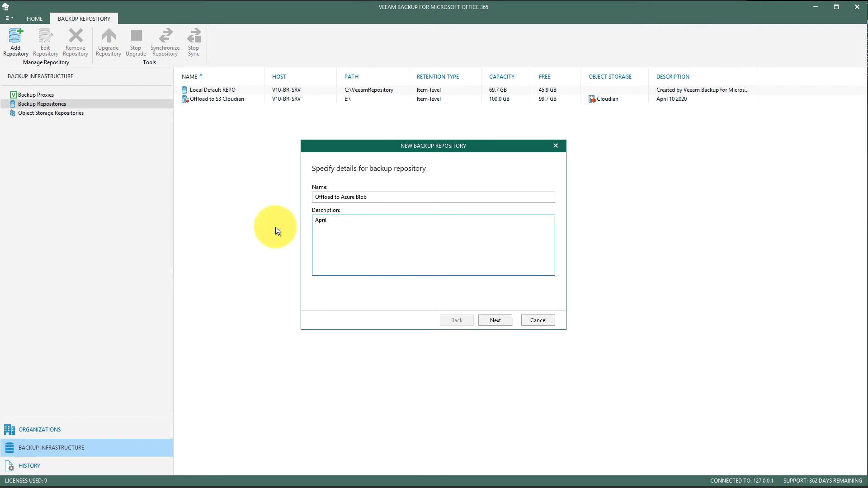
pyautogui.write('10 2020')
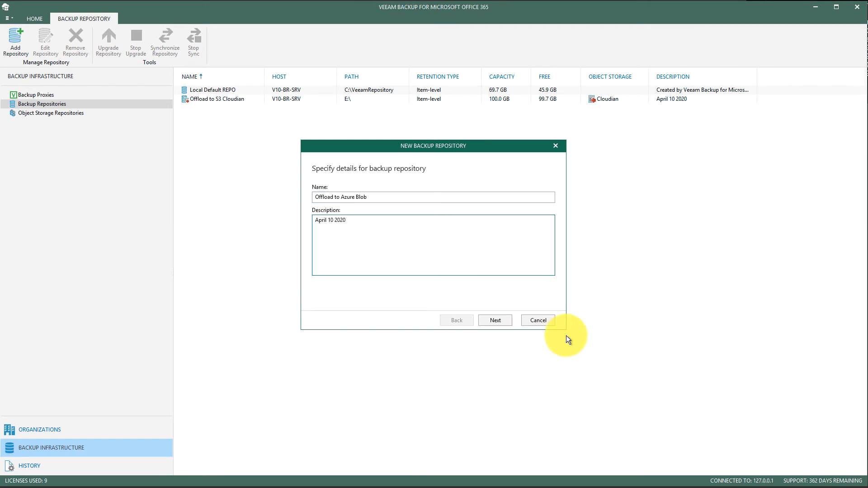
pyautogui.click(502, 320)
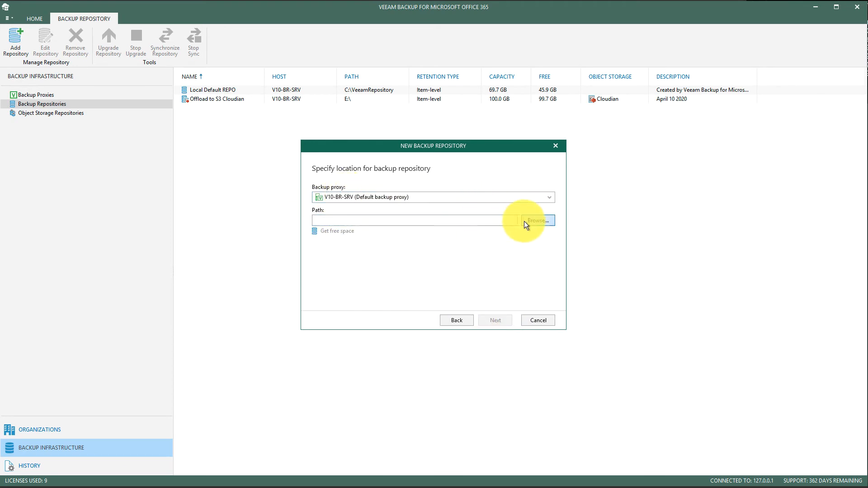
# Set the repository path to New Volume (F:\) and continue to object storage.
pyautogui.click(537, 220)
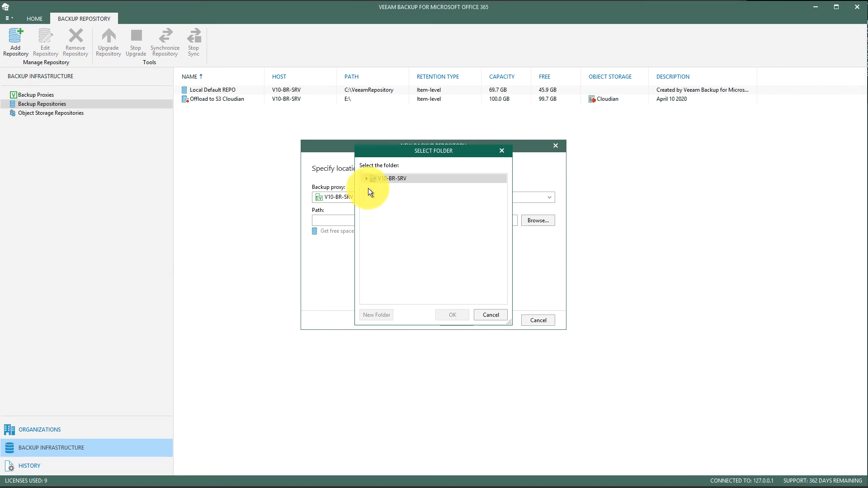
pyautogui.click(366, 181)
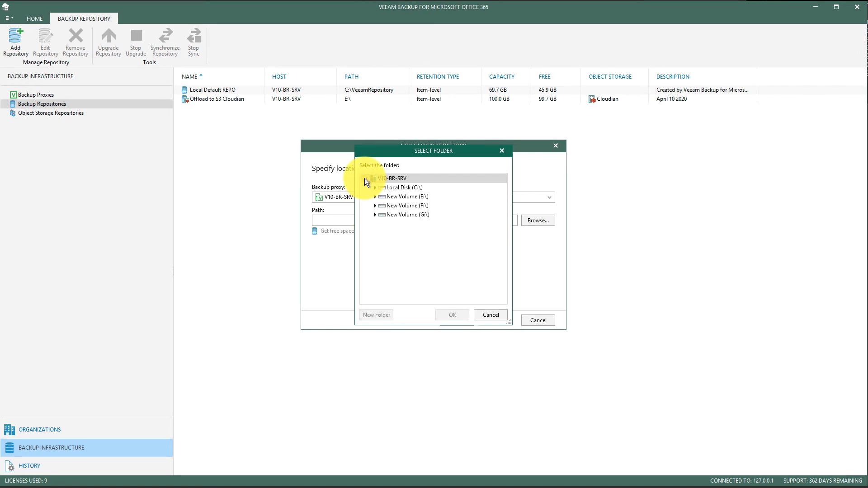
pyautogui.click(385, 205)
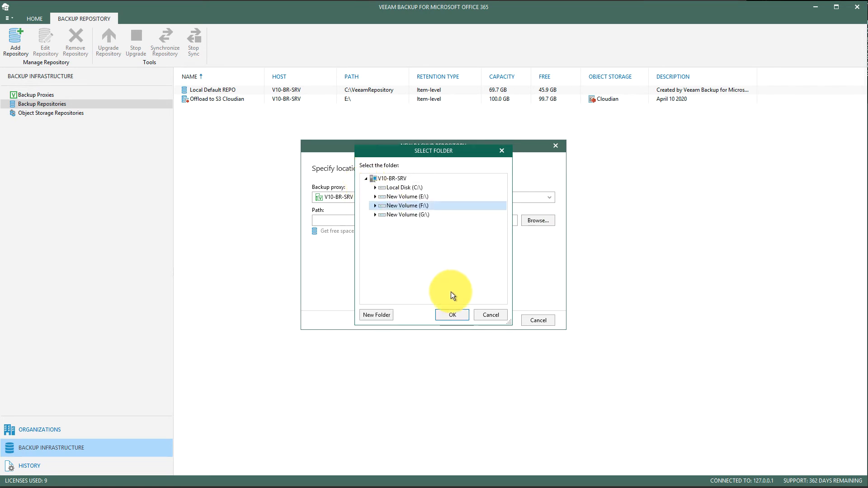
pyautogui.click(450, 316)
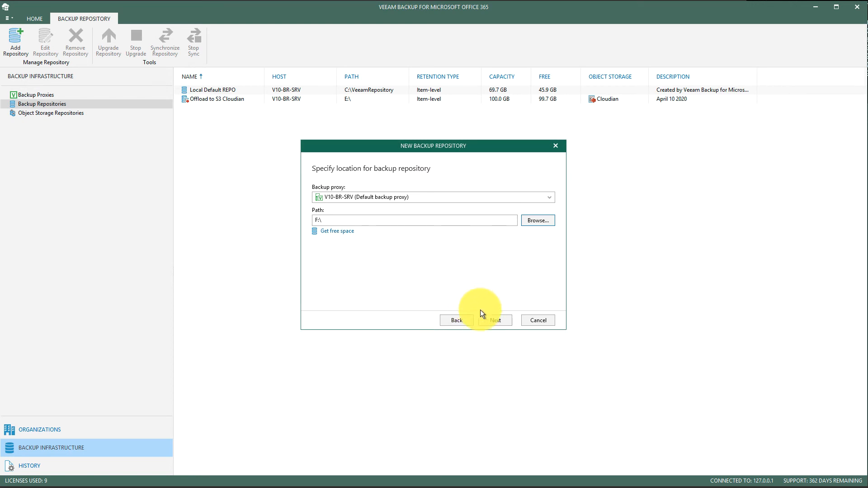
pyautogui.click(490, 319)
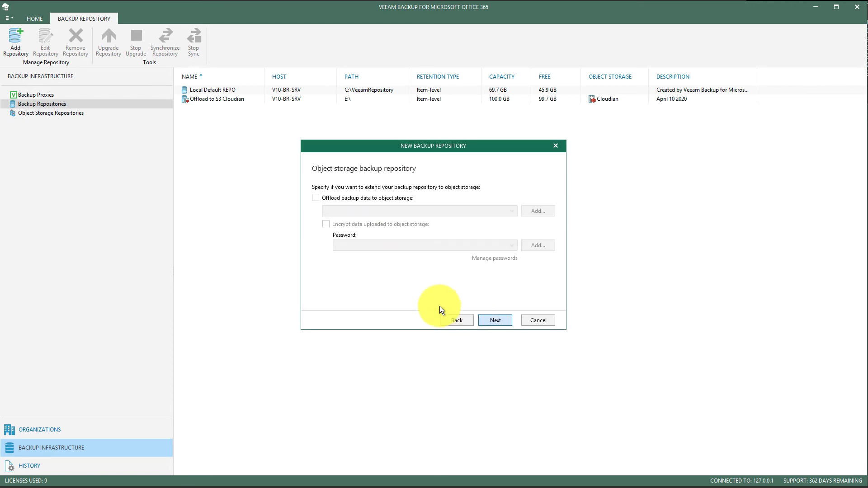
# Offload backup data to Azure BLOB object storage and advance to retention.
pyautogui.click(316, 198)
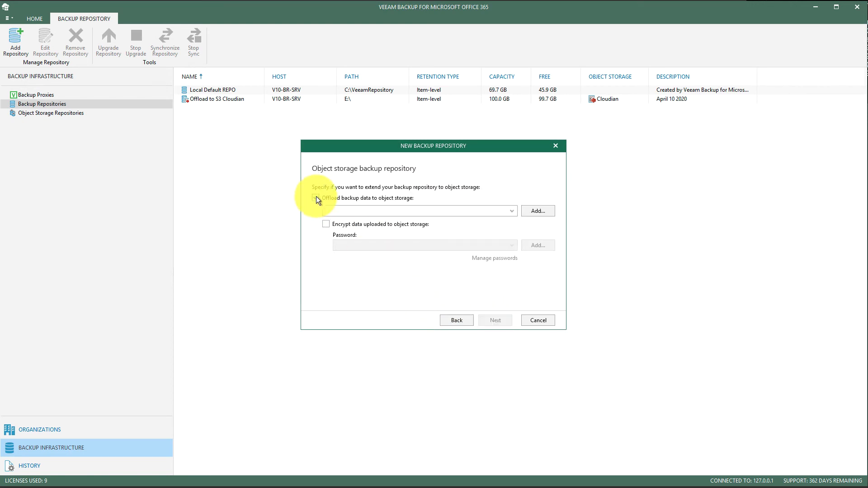
pyautogui.click(510, 214)
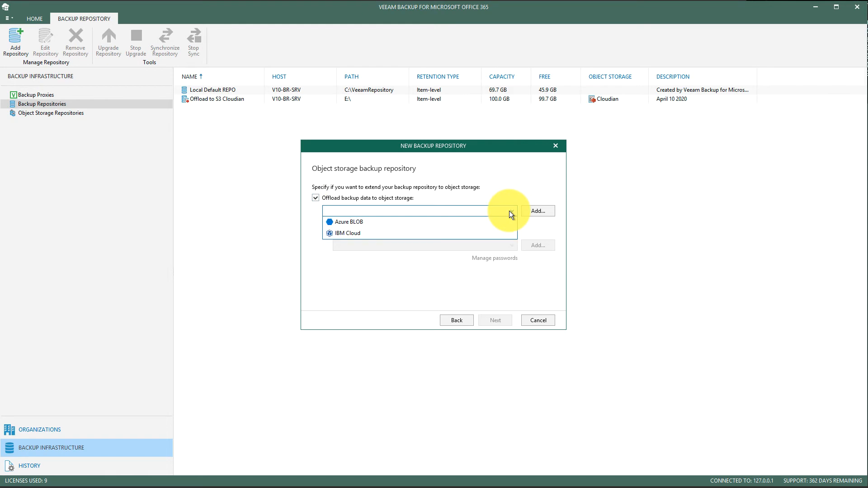
pyautogui.click(376, 223)
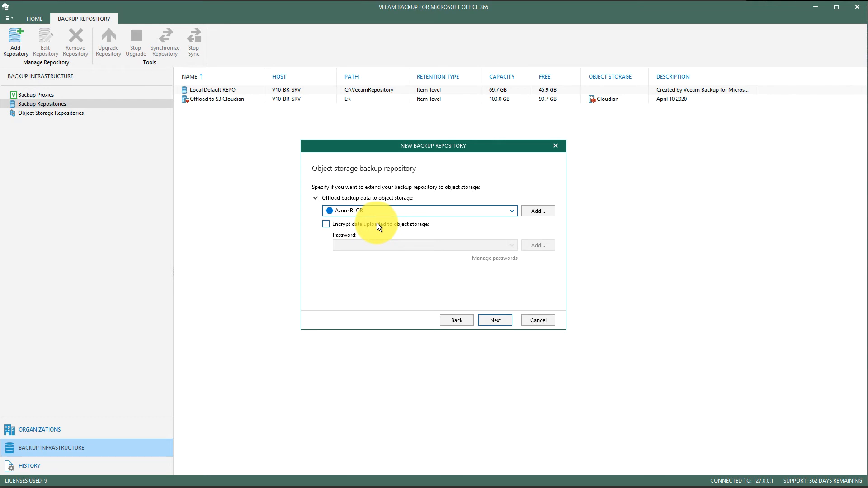
pyautogui.click(491, 319)
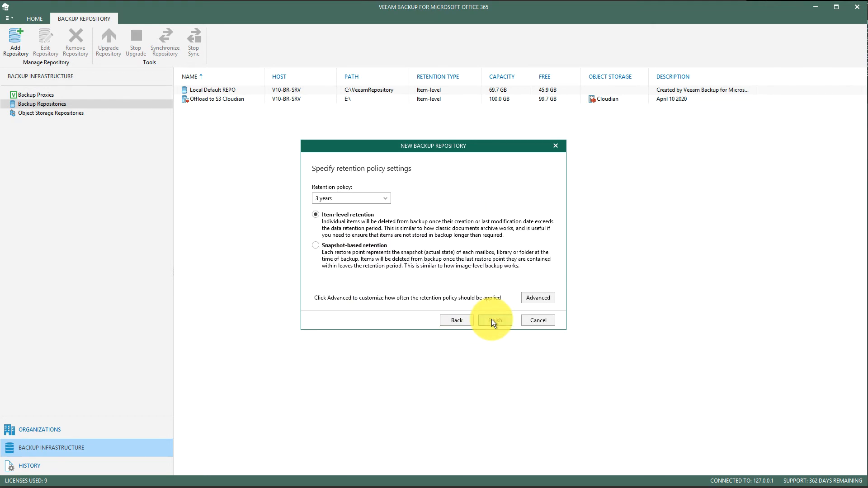
# Keep items for a specified 30 days and finish creating the repository.
pyautogui.click(385, 199)
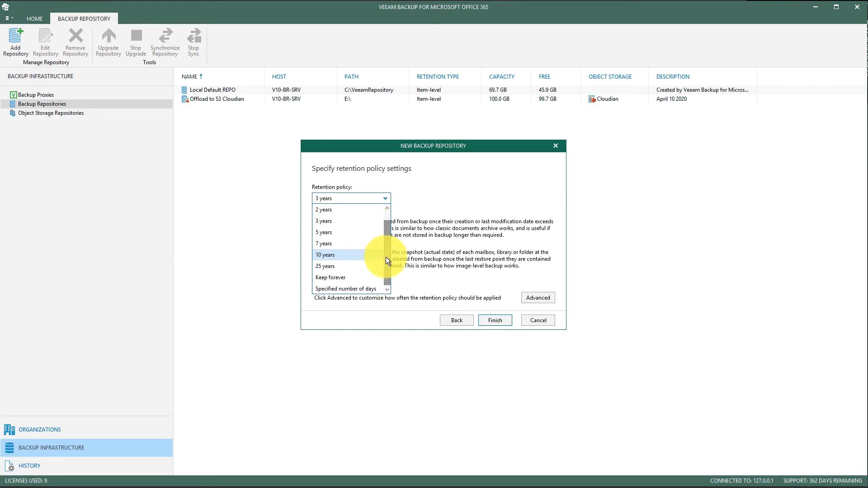
pyautogui.click(353, 288)
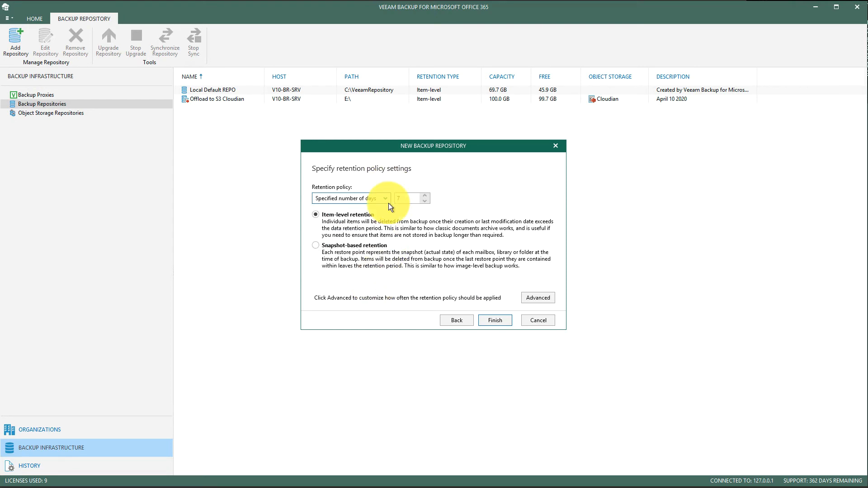
pyautogui.click(406, 199)
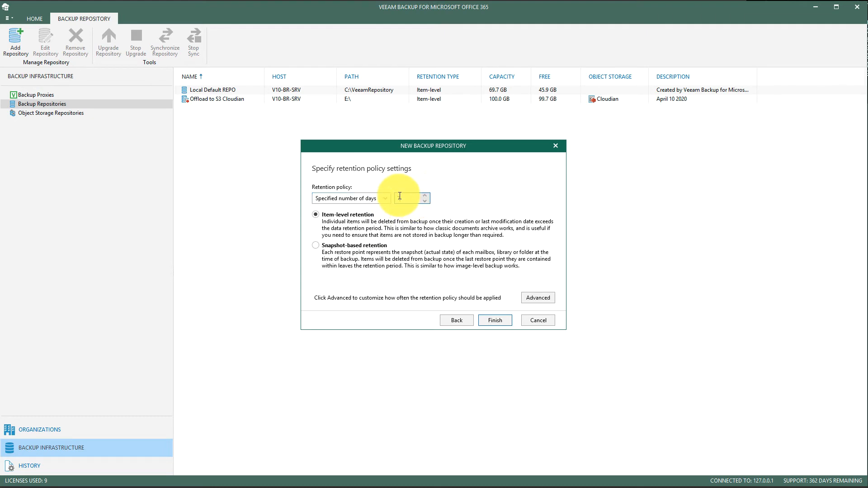
pyautogui.write('30')
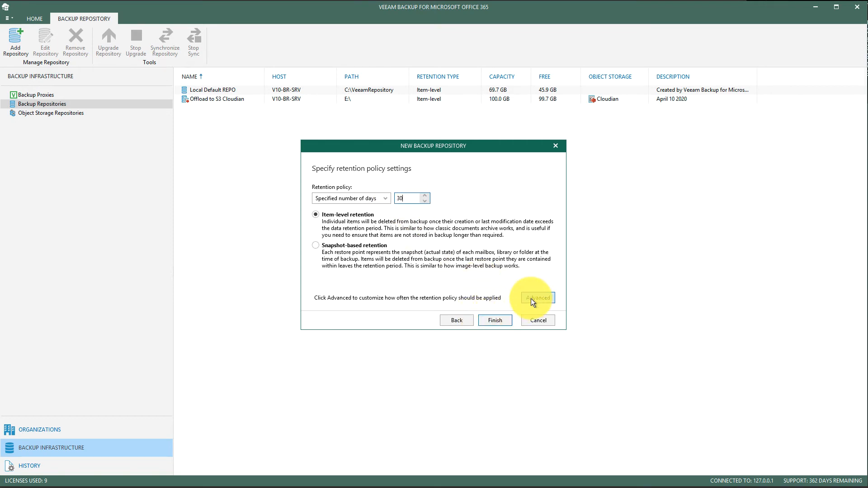
pyautogui.click(495, 320)
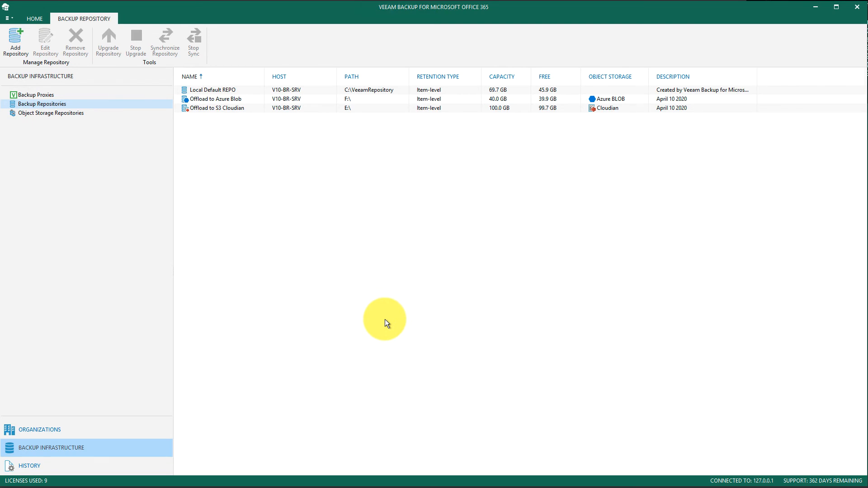
# From Organizations, create backup job 'System BU to Cloudian' described 'April 10 2020' and continue.
pyautogui.click(48, 431)
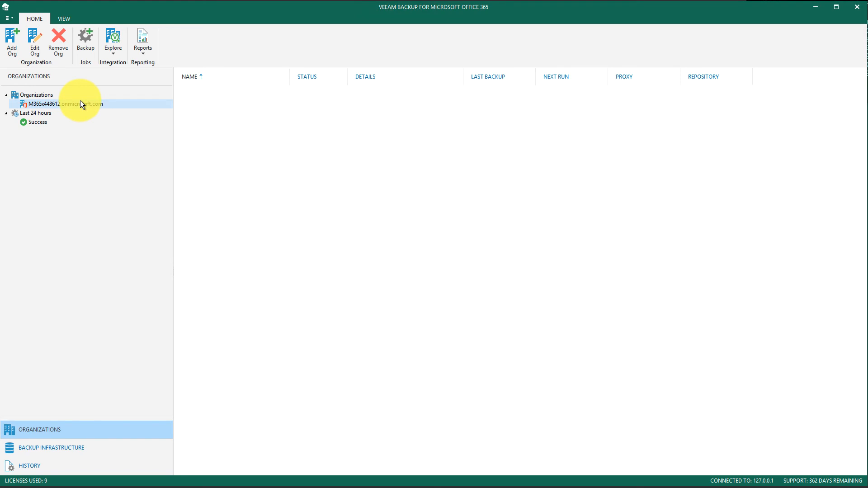
pyautogui.click(86, 39)
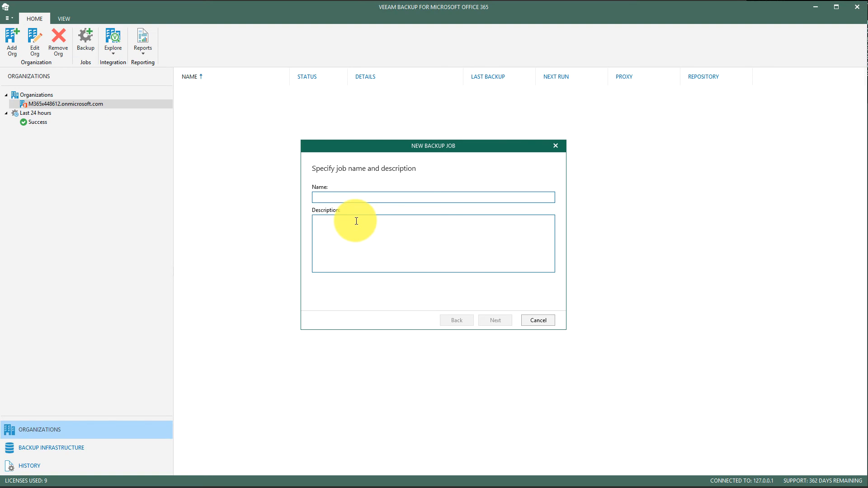
pyautogui.write('System')
pyautogui.write('BU to')
pyautogui.write('Cloudian')
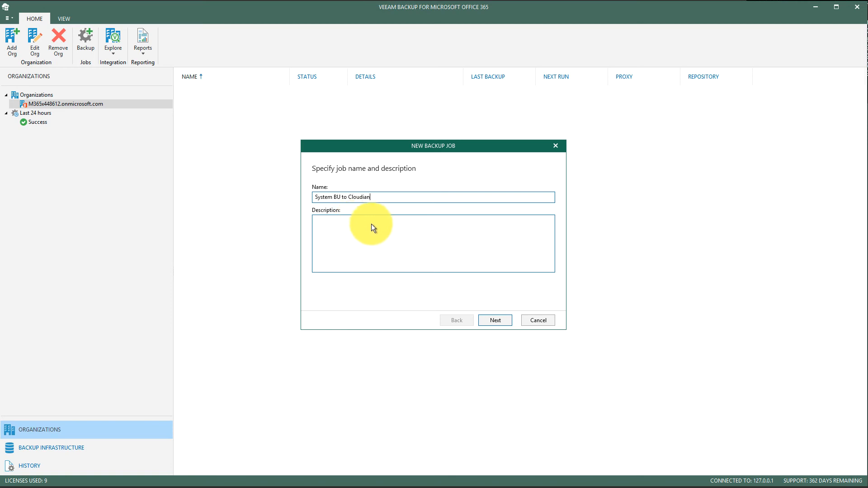
pyautogui.click(356, 221)
pyautogui.write('Apri')
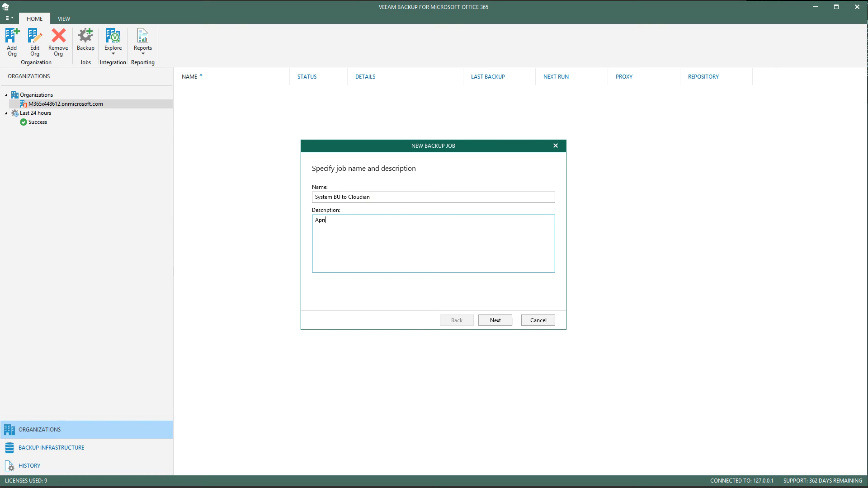
pyautogui.write('l 10 2020')
pyautogui.click(491, 320)
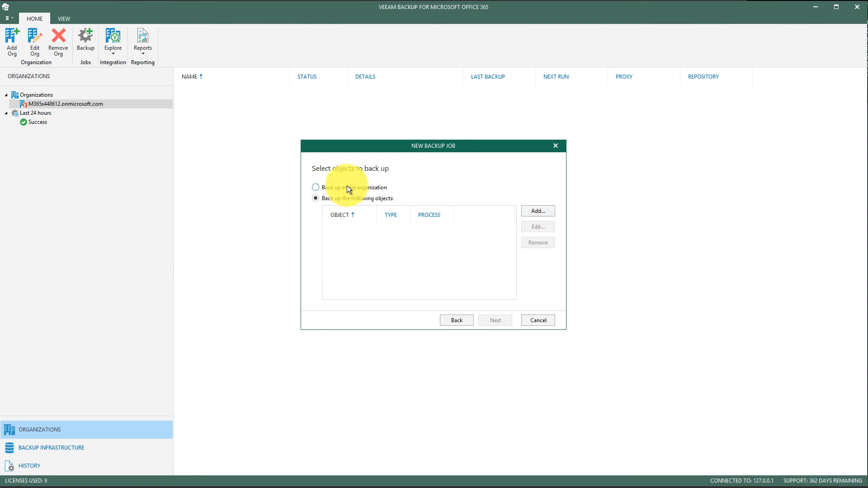
# Add users Nestor Wilke and Patti Fernandez as backup objects and continue past exclusions.
pyautogui.click(539, 212)
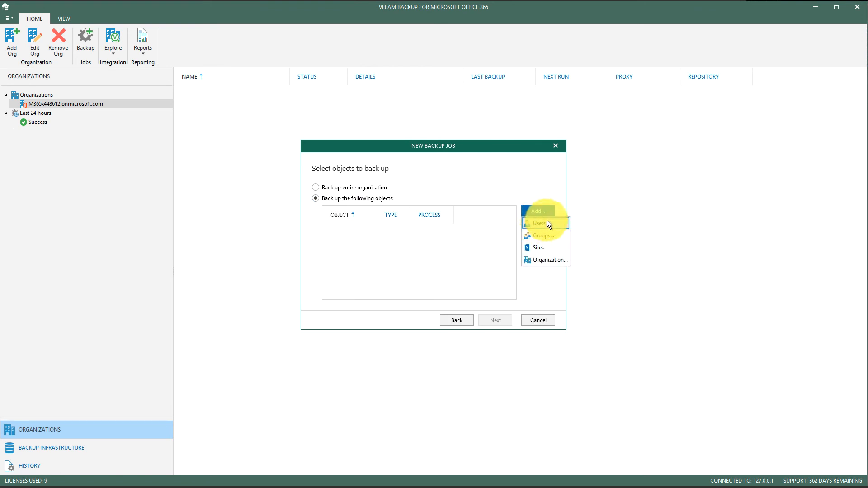
pyautogui.click(546, 221)
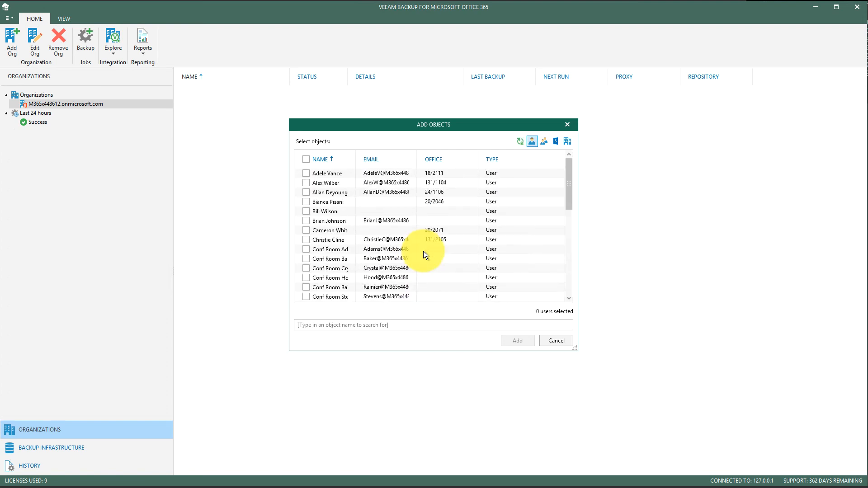
pyautogui.scroll(-10, 436, 220)
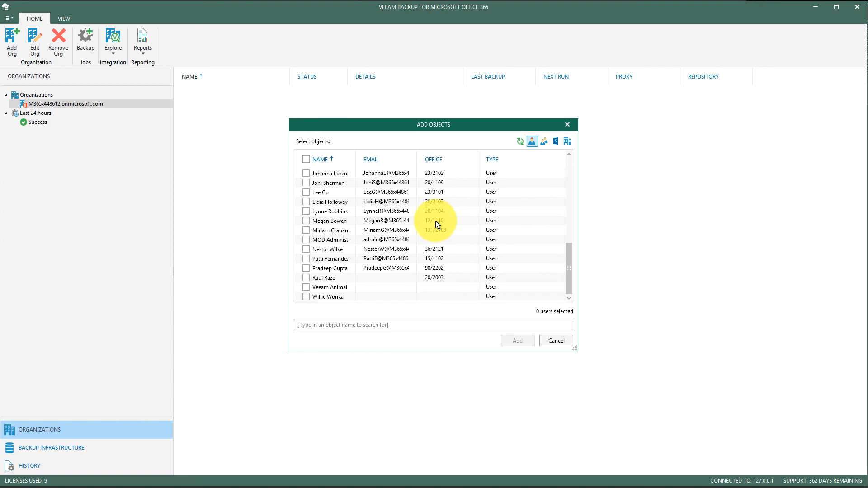
pyautogui.click(305, 248)
pyautogui.click(304, 258)
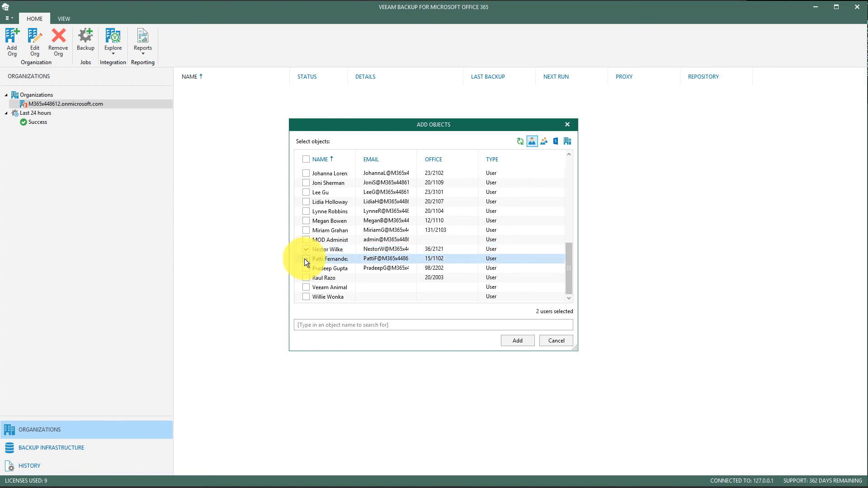
pyautogui.click(518, 341)
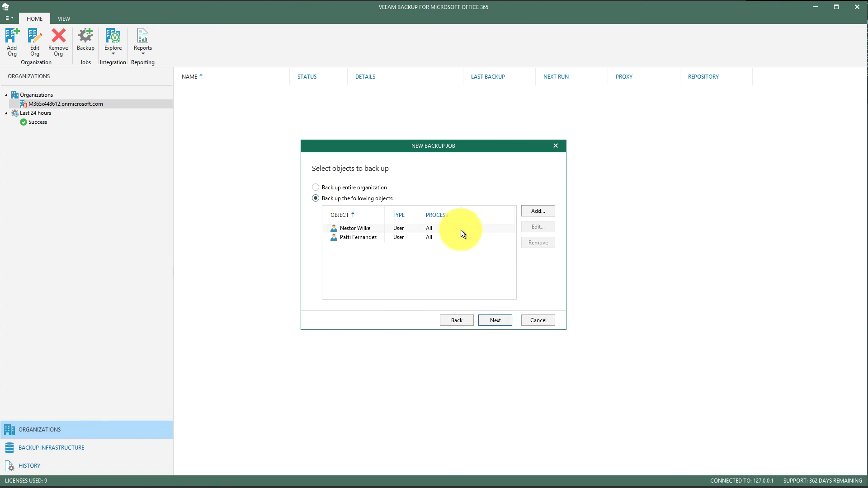
pyautogui.click(492, 318)
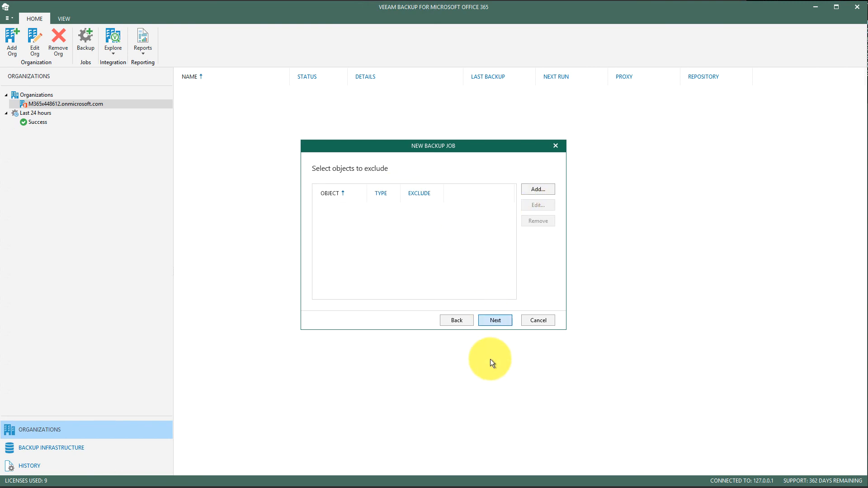
# Skip exclusions and choose 'Offload to S3 Cloudian' as the job's backup repository.
pyautogui.click(493, 321)
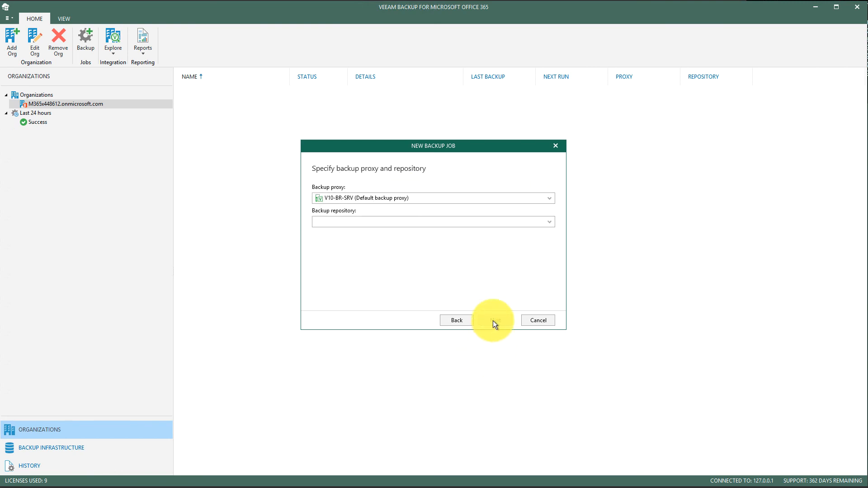
pyautogui.click(549, 220)
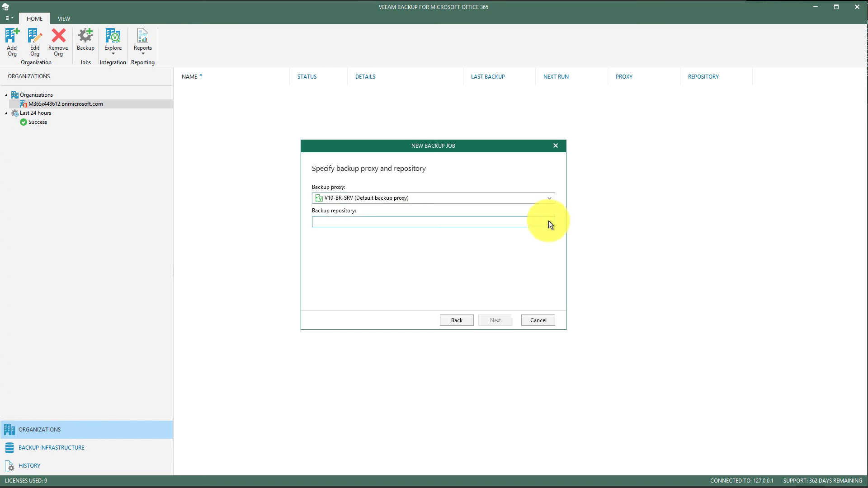
pyautogui.click(548, 220)
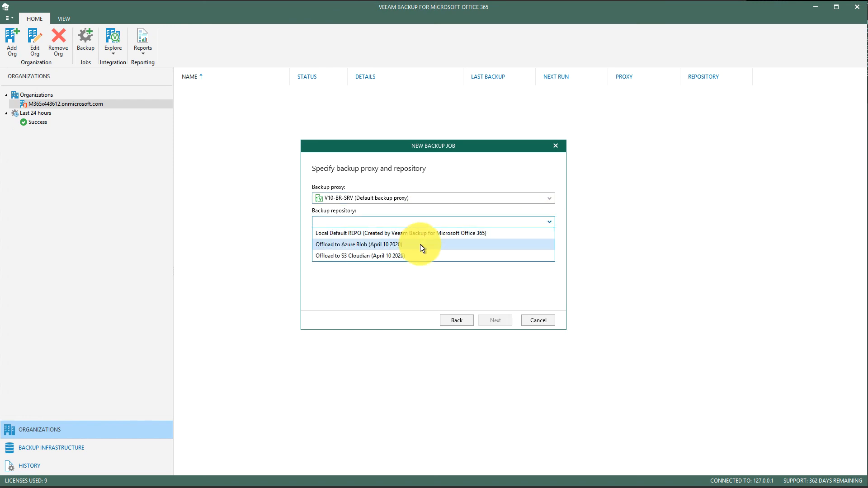
pyautogui.click(402, 256)
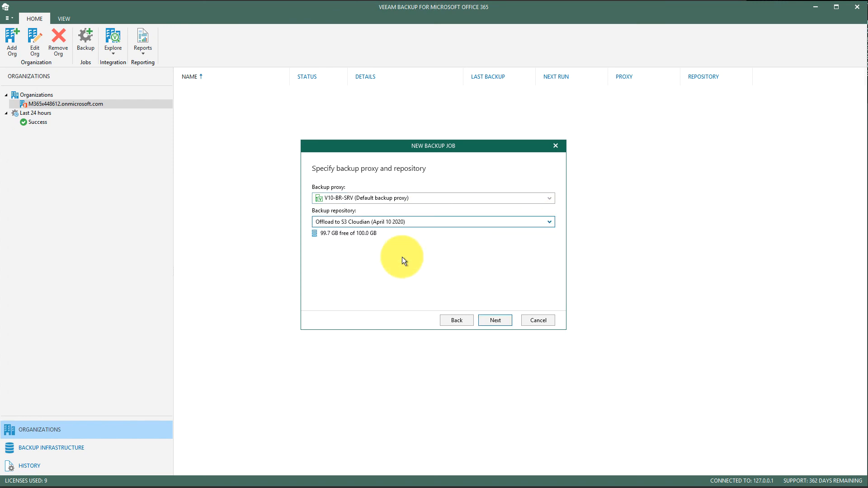
# Enable 'Start the job when I click Create' in the scheduling options.
pyautogui.click(496, 321)
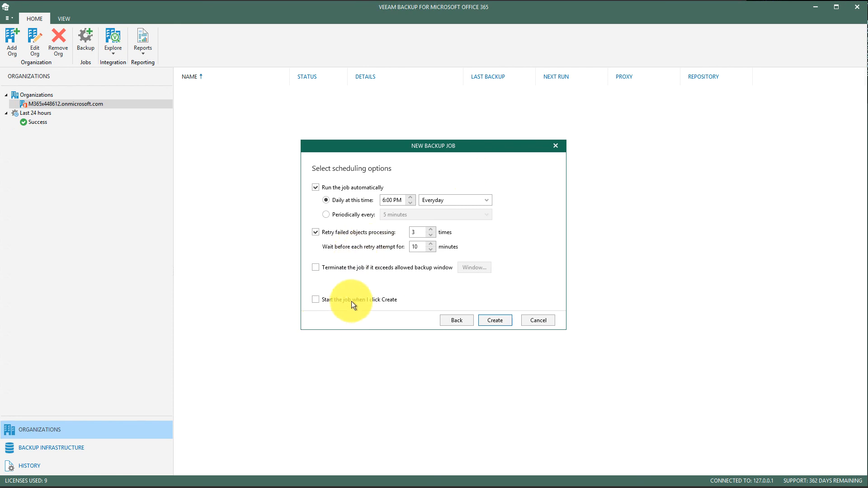
pyautogui.click(314, 300)
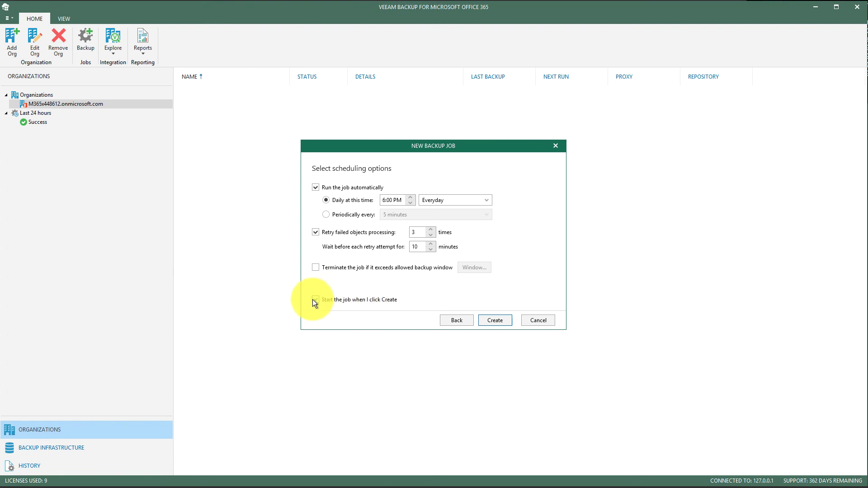
# Create the job, select it while running and enlarge its session details panel.
pyautogui.click(497, 321)
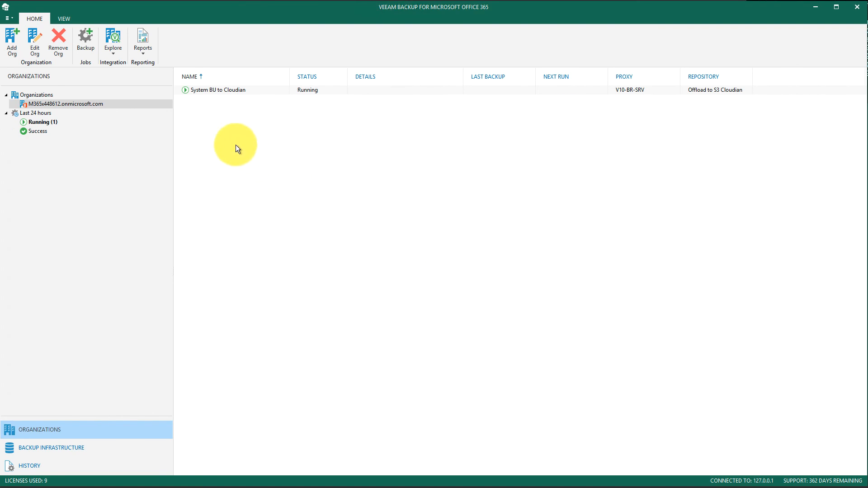
pyautogui.click(218, 90)
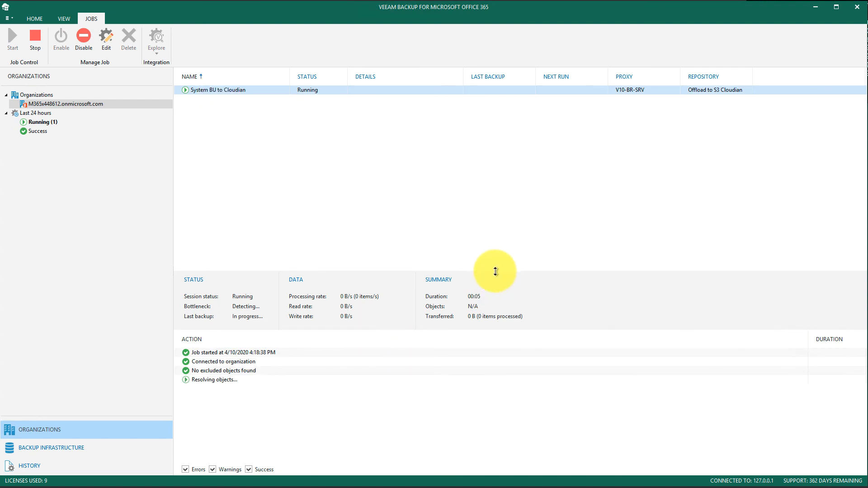
pyautogui.moveTo(495, 271); pyautogui.dragTo(492, 216)
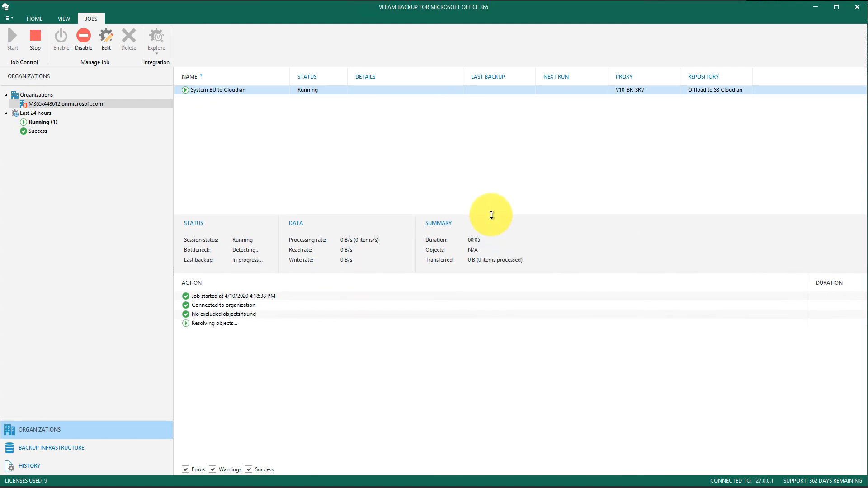